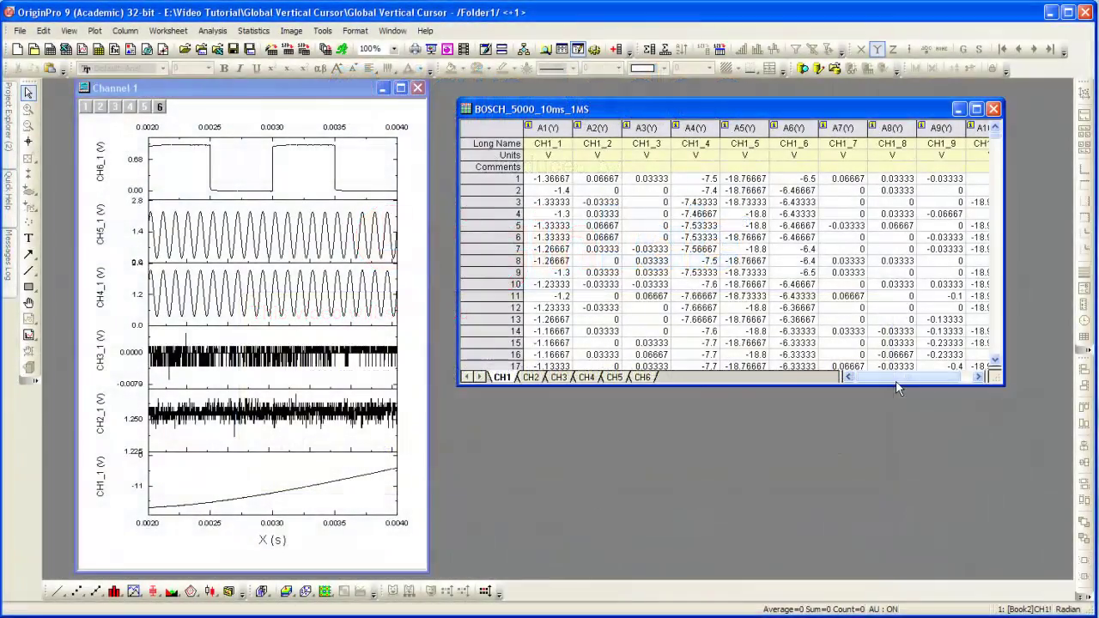
# Look through the CH2–CH6 sheets of the workbook, then return to CH1
pyautogui.moveTo(895, 388)
pyautogui.mouseDown()
pyautogui.moveTo(931, 387)
pyautogui.moveTo(894, 389)
pyautogui.mouseUp()
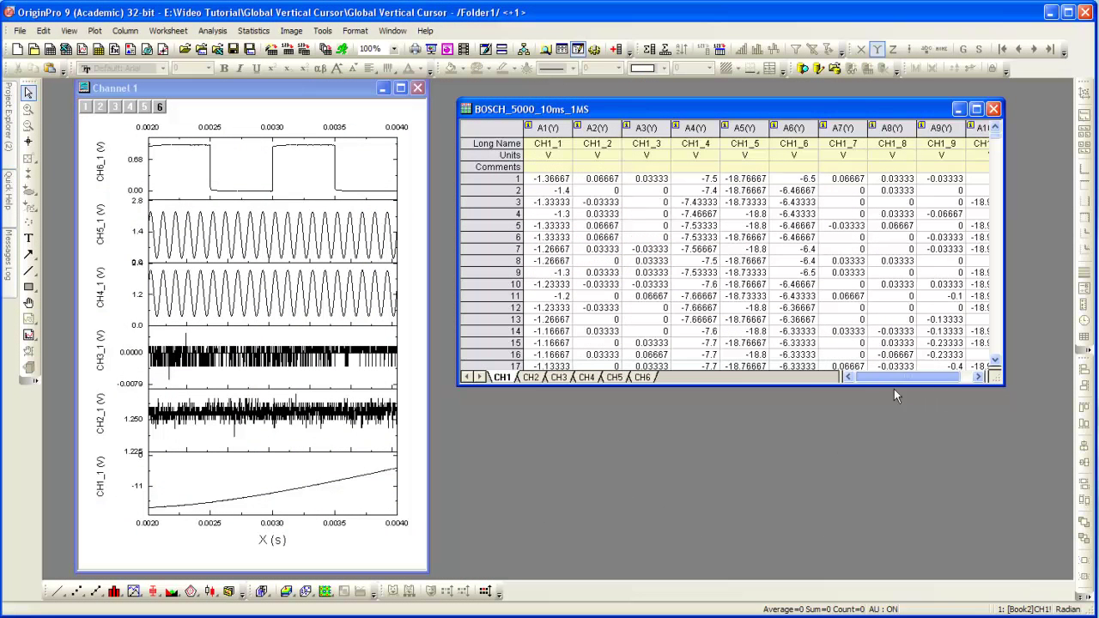
pyautogui.click(533, 379)
pyautogui.click(558, 378)
pyautogui.click(584, 378)
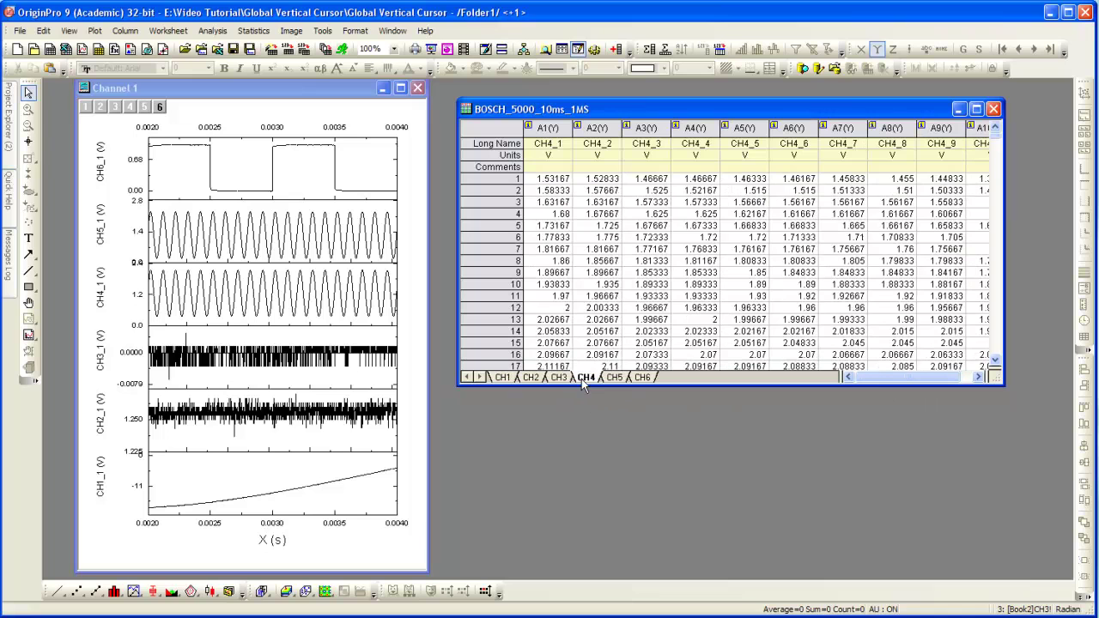
pyautogui.click(614, 379)
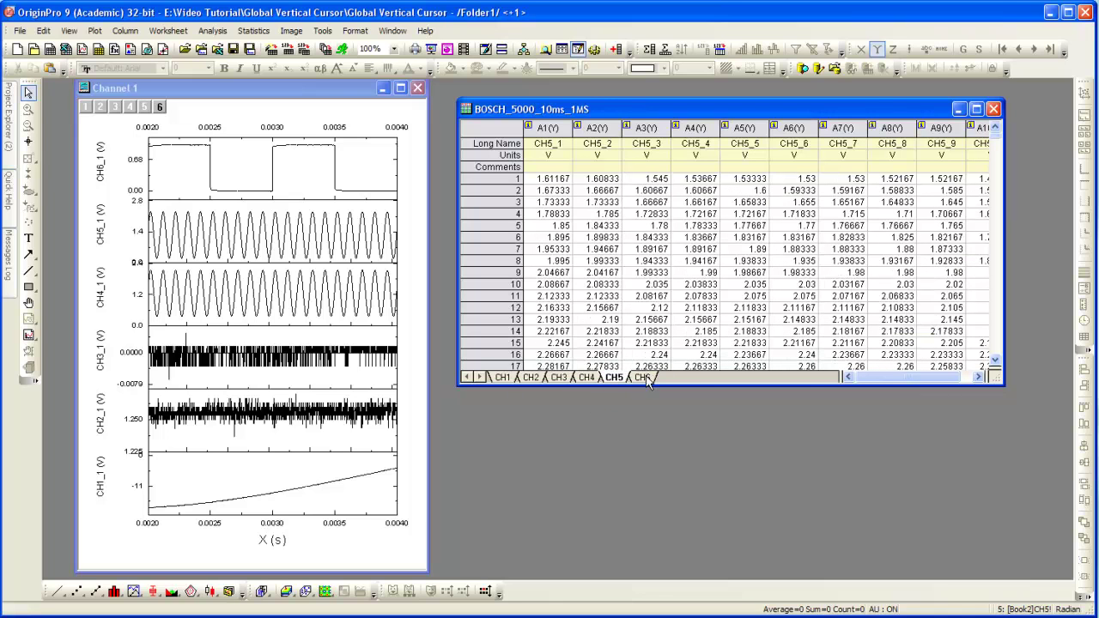
pyautogui.click(644, 378)
pyautogui.click(502, 379)
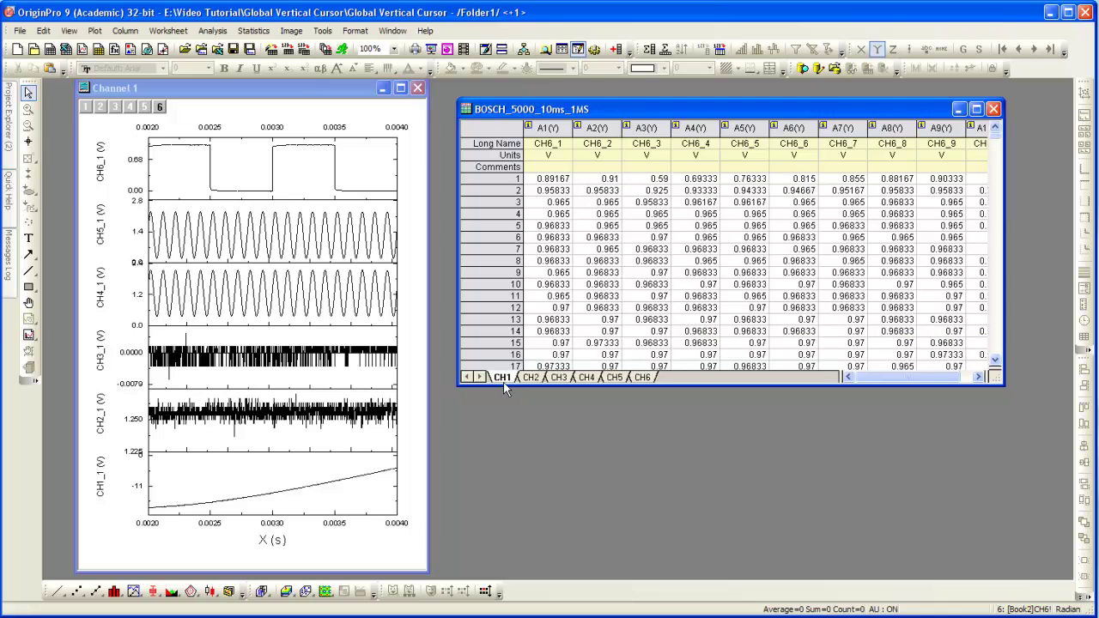
# Check the Channel 10 graph in Folder2, then return to Folder1's Channel 1 graph
pyautogui.click(261, 96)
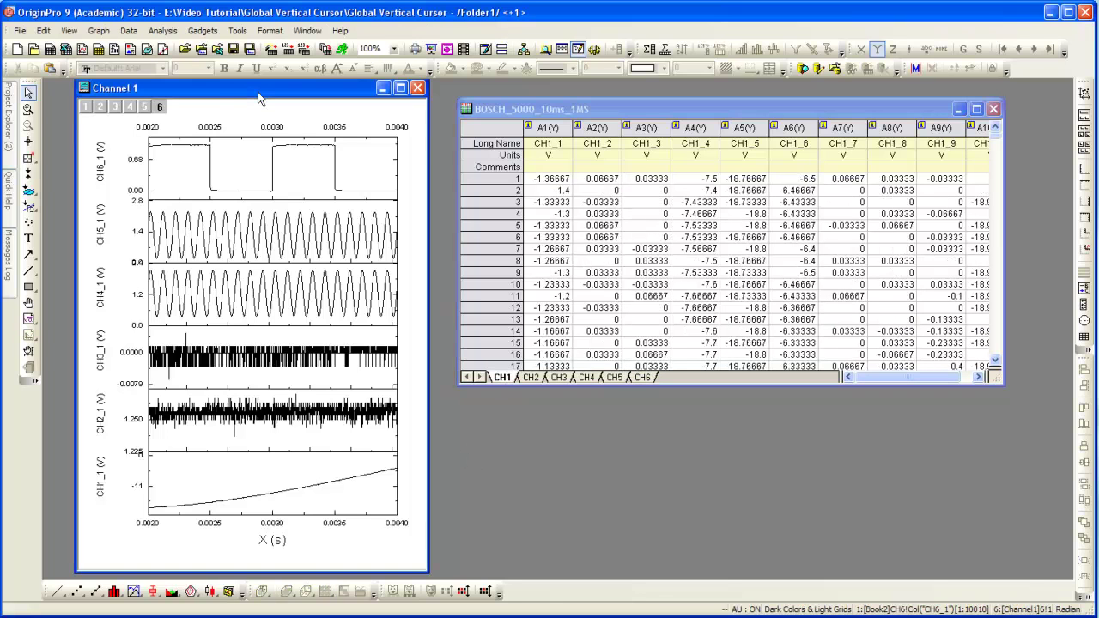
pyautogui.moveTo(8, 120)
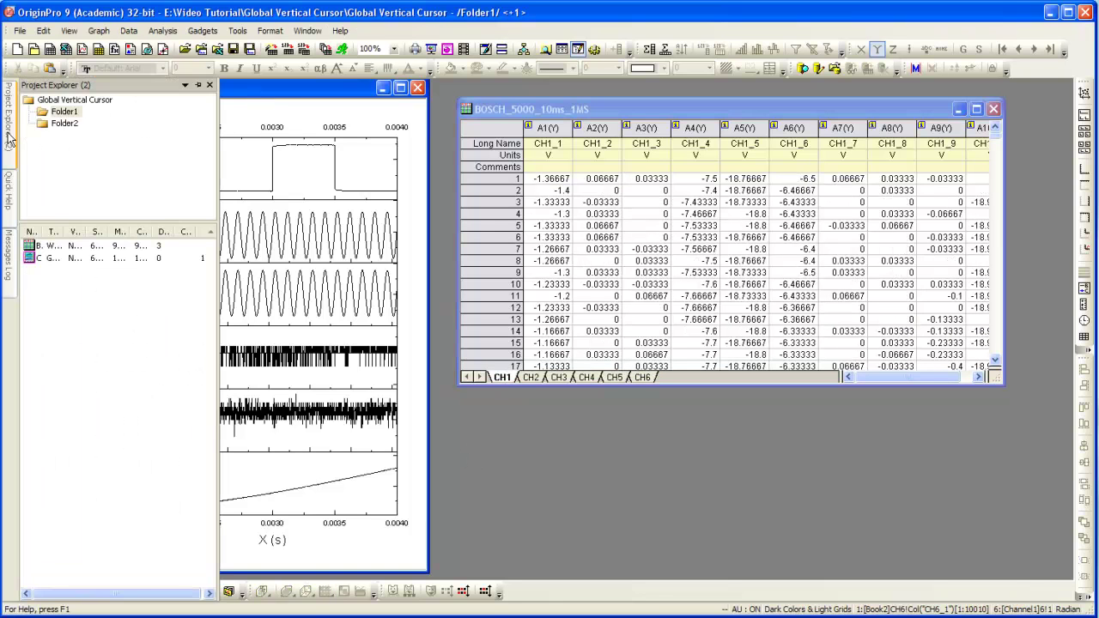
pyautogui.click(54, 125)
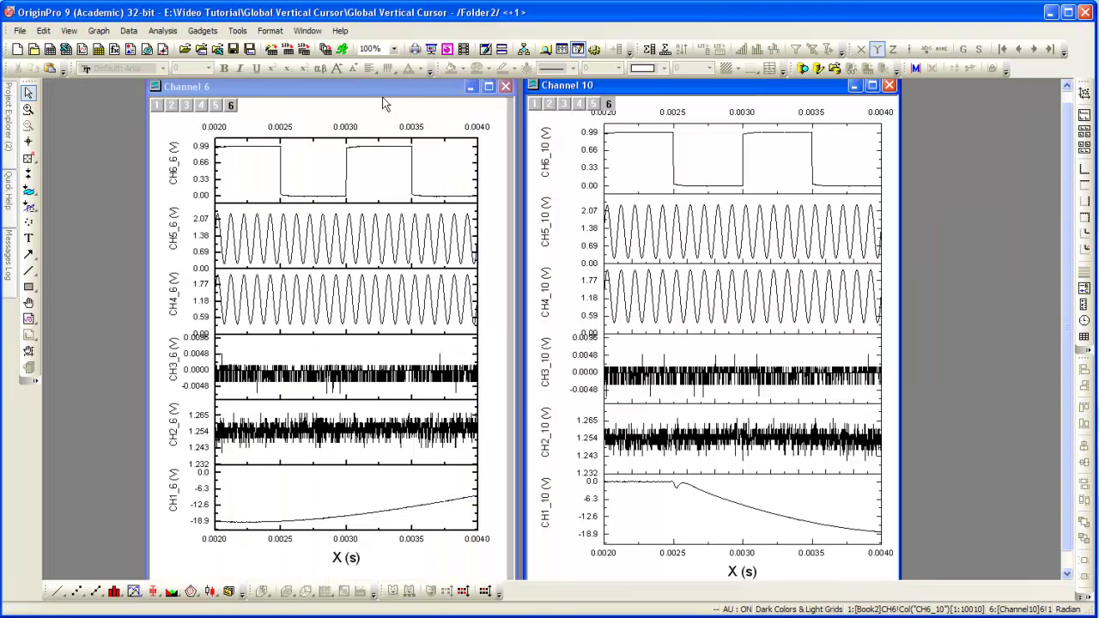
pyautogui.click(651, 85)
pyautogui.moveTo(8, 127)
pyautogui.click(62, 113)
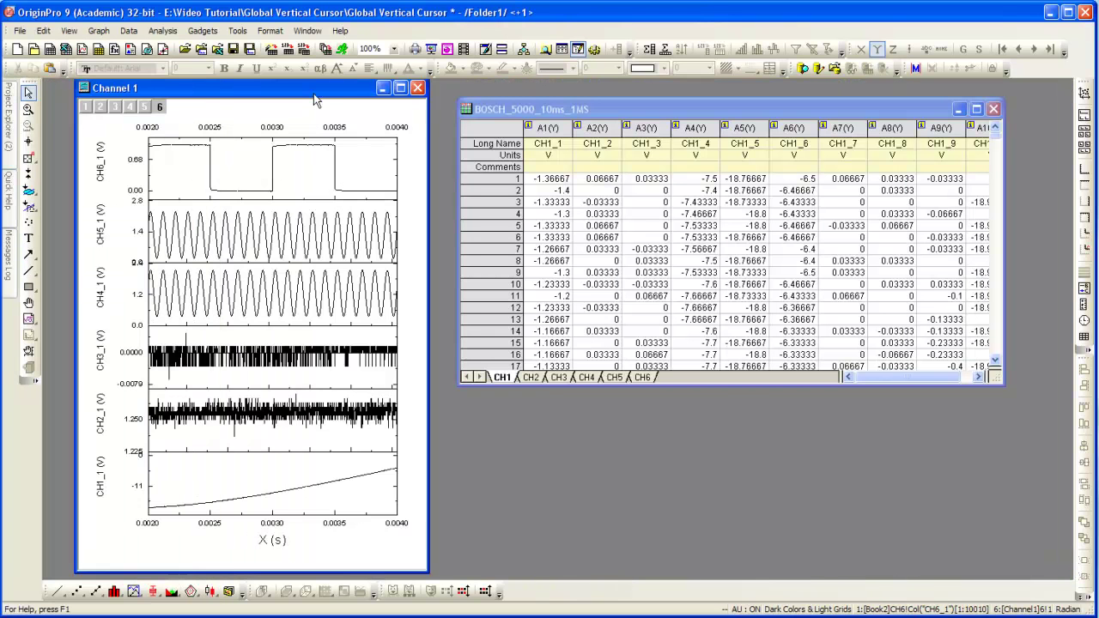
# Add a Vertical Cursor gadget to Channel 1 and slide it to X = 0.00325
pyautogui.click(203, 32)
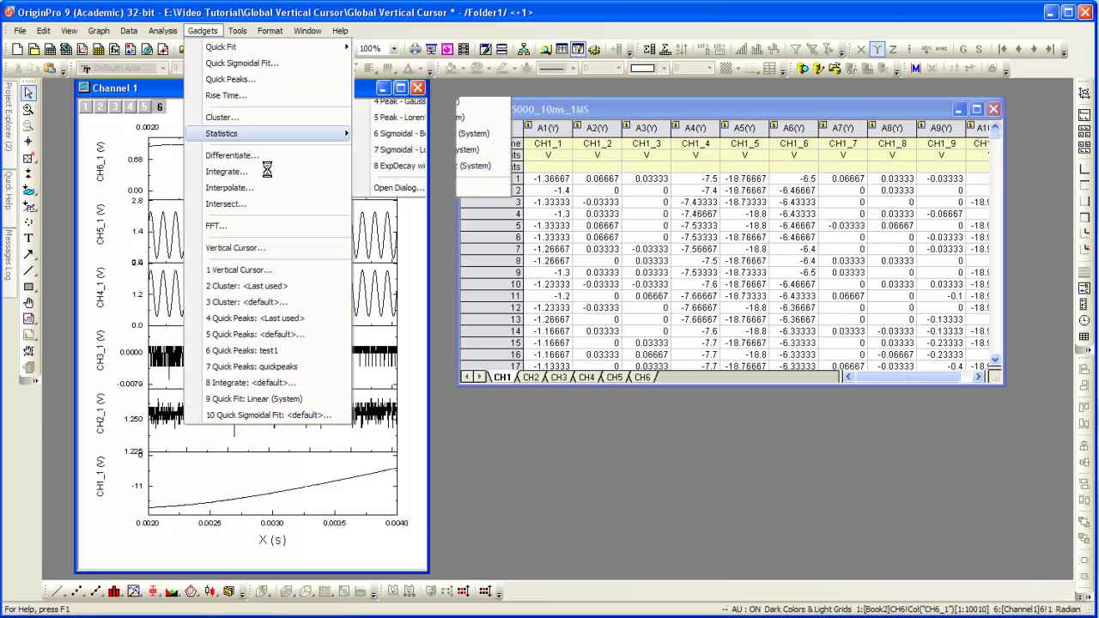
pyautogui.click(279, 248)
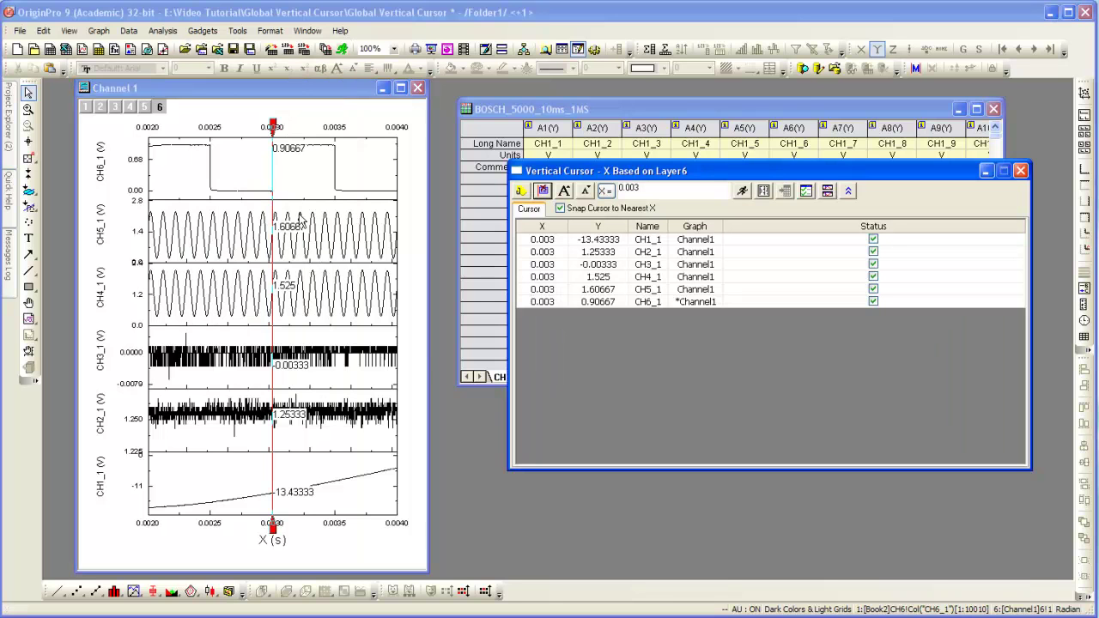
pyautogui.moveTo(273, 126); pyautogui.dragTo(304, 126)
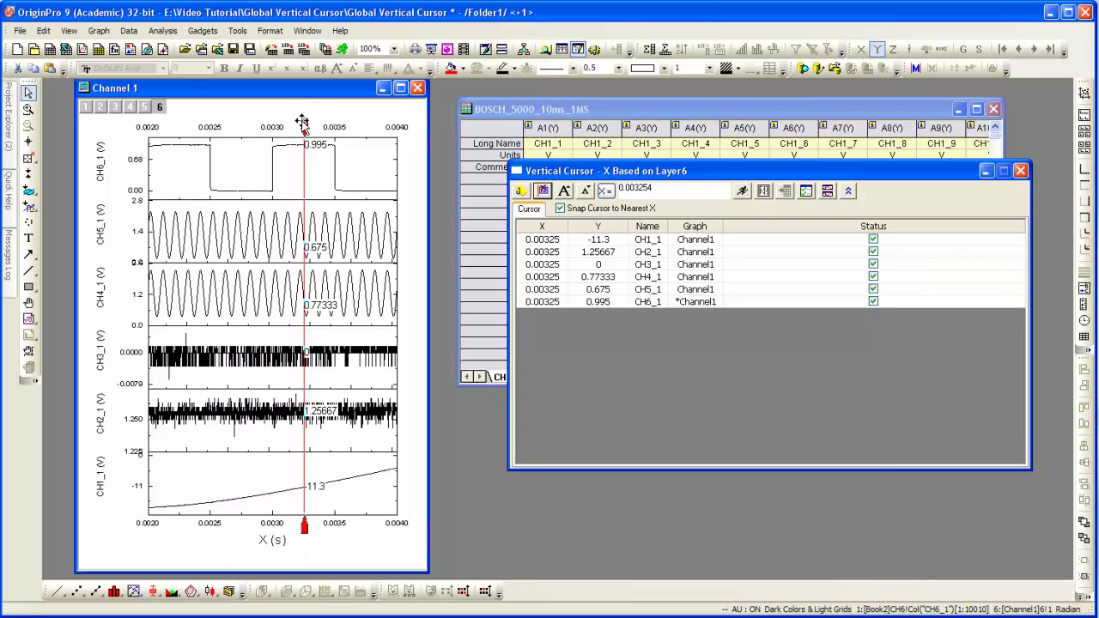
# Link the Channel10 and Channel6 graphs, browsed from all folders, to the vertical cursor
pyautogui.click(828, 192)
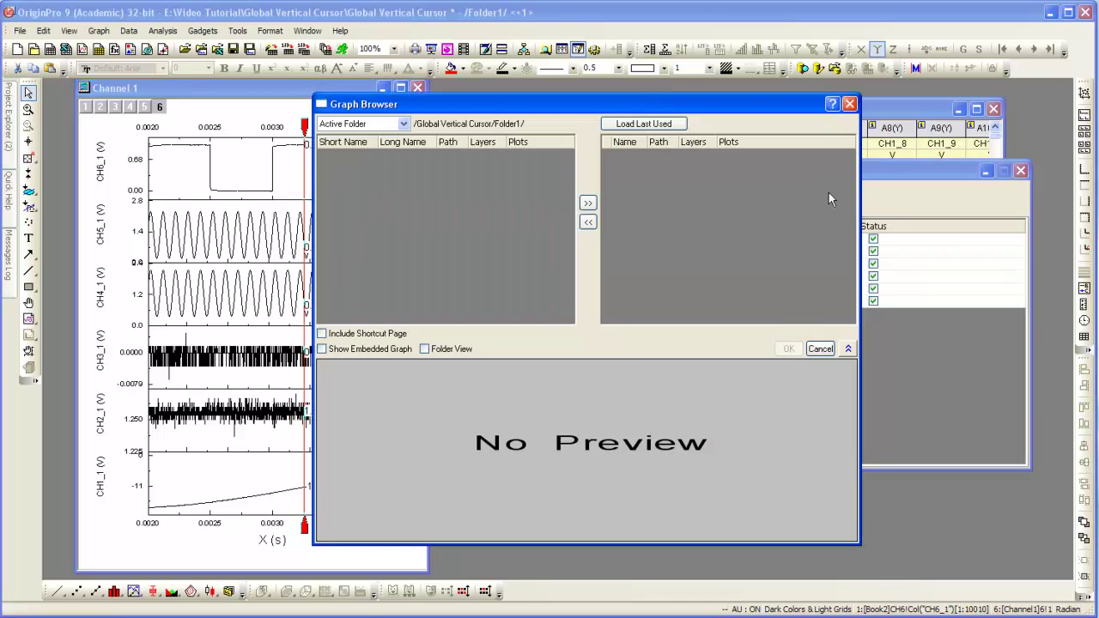
pyautogui.click(404, 124)
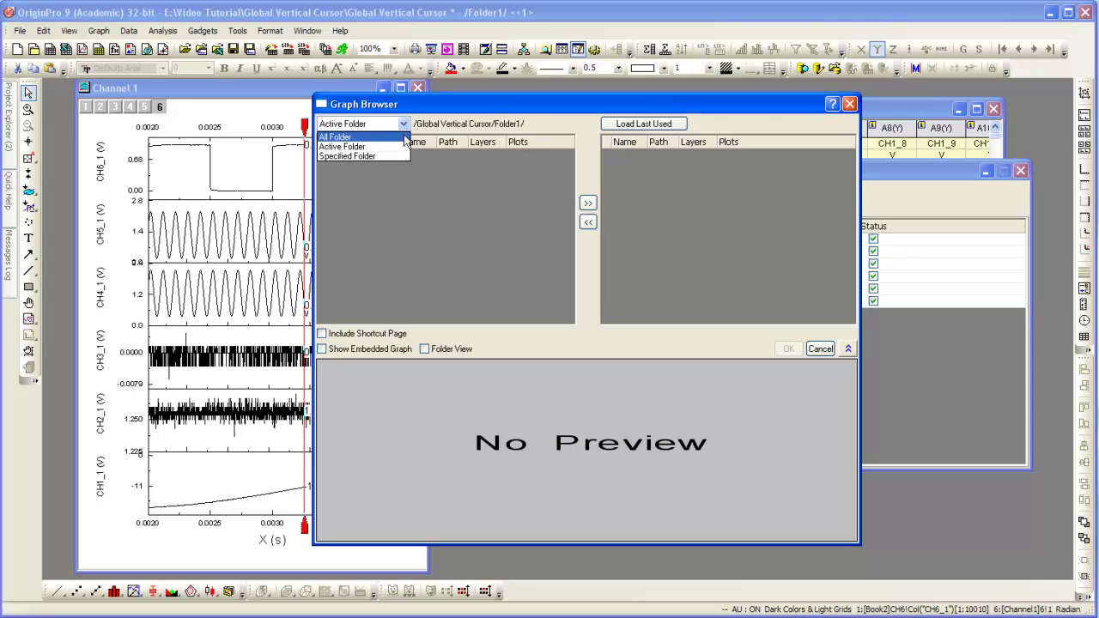
pyautogui.click(406, 138)
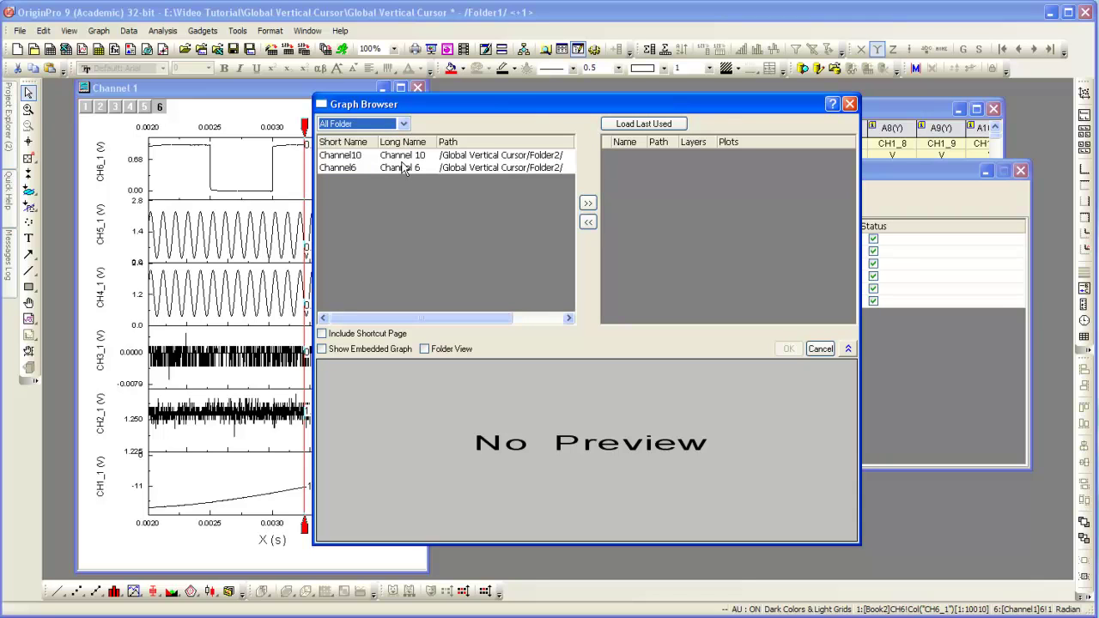
pyautogui.click(401, 156)
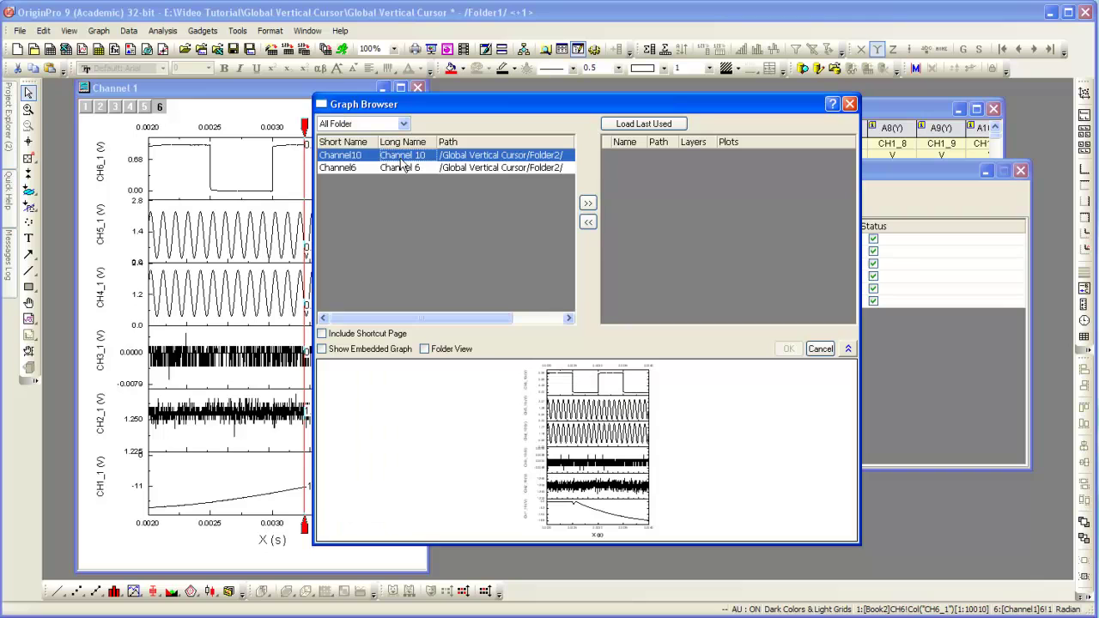
pyautogui.keyDown('shift'); pyautogui.click(401, 168); pyautogui.keyUp('shift')
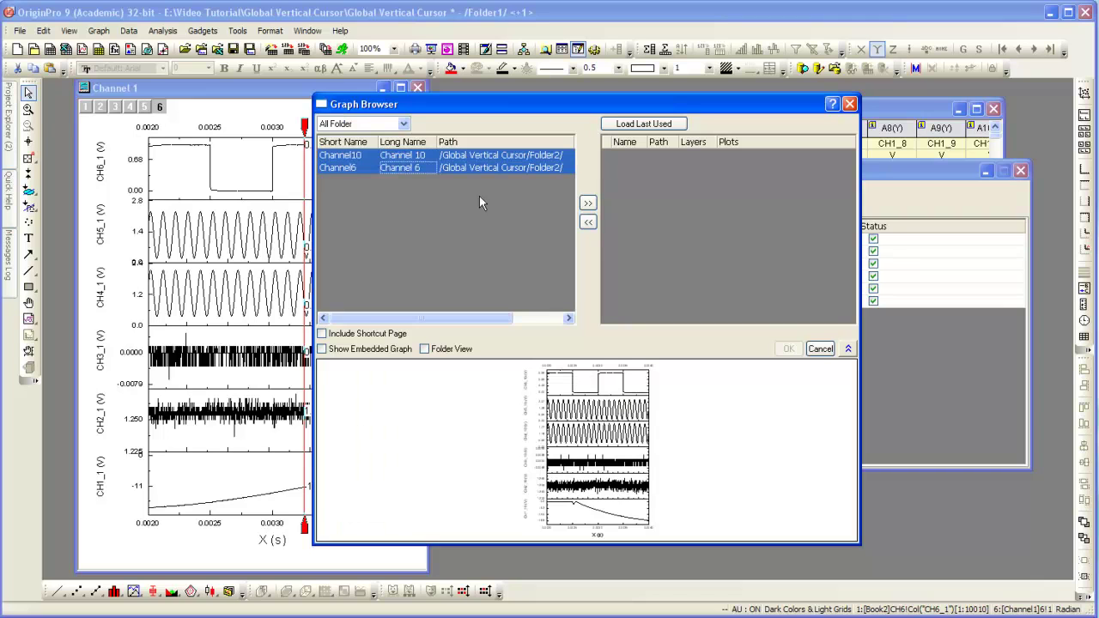
pyautogui.click(587, 204)
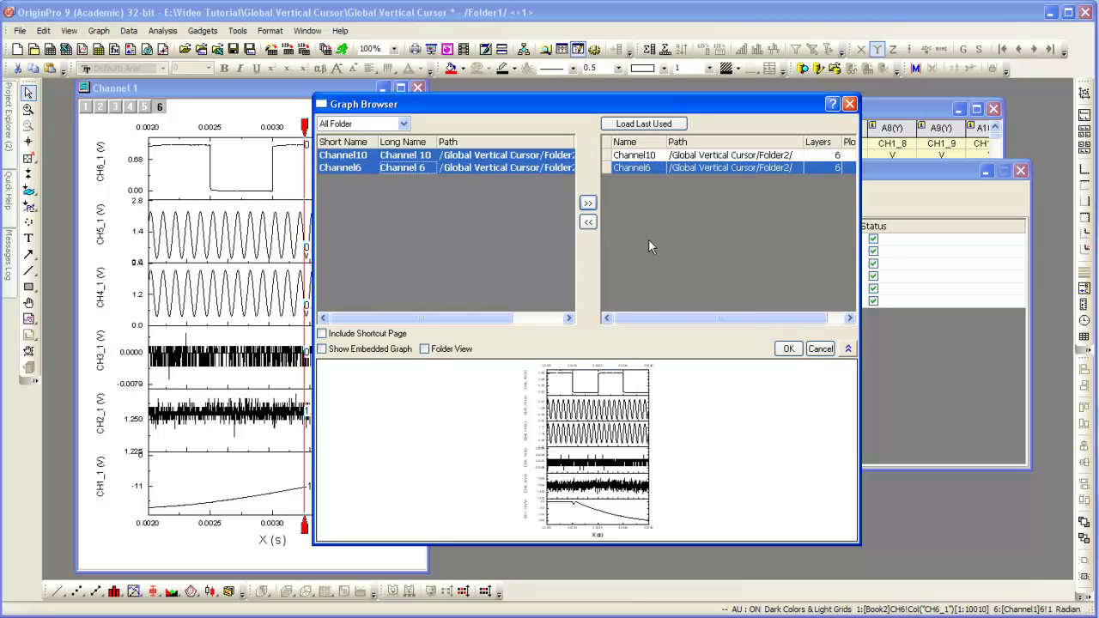
pyautogui.click(788, 349)
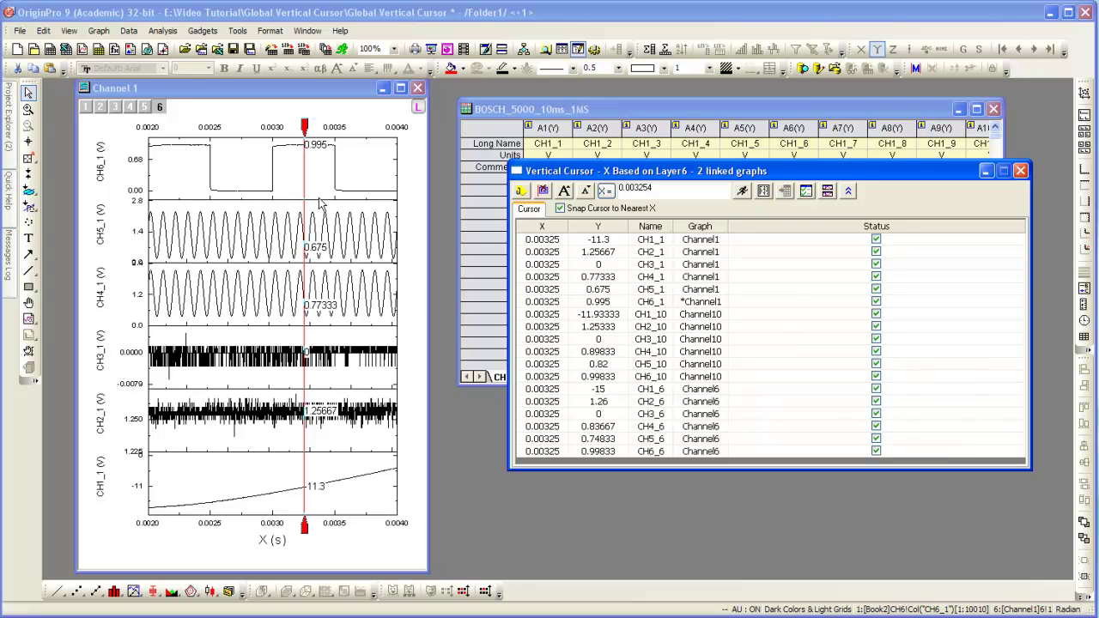
# Move the cursor to X = 0.0025, tag it, and output its readings to a Cursor report worksheet
pyautogui.moveTo(304, 127); pyautogui.dragTo(273, 127)
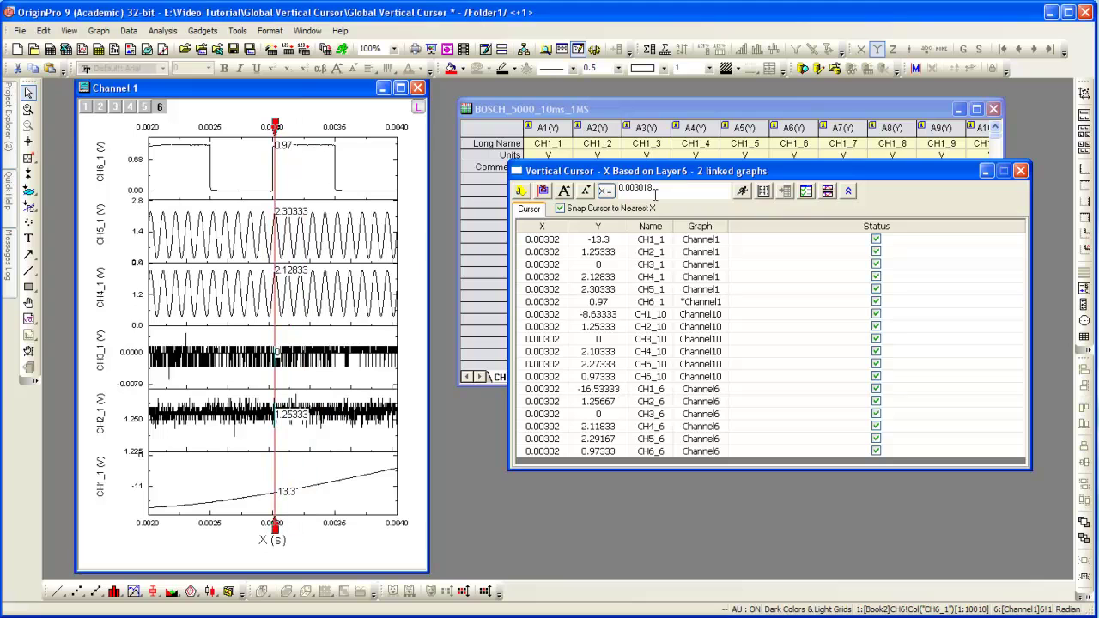
pyautogui.moveTo(655, 189); pyautogui.dragTo(637, 189)
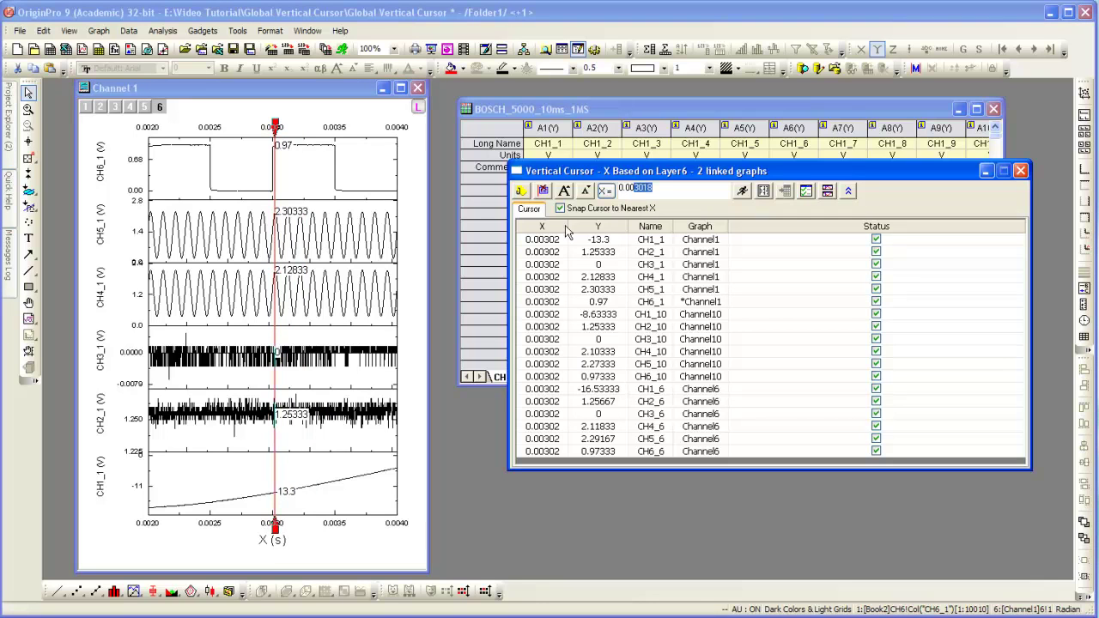
pyautogui.write('25')
pyautogui.click(743, 191)
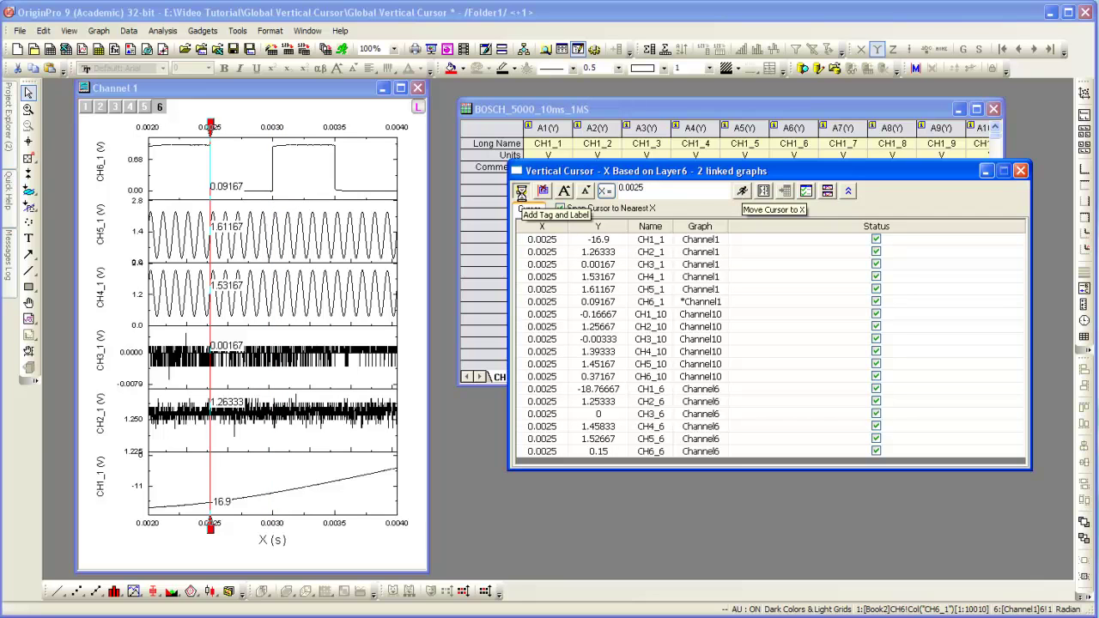
pyautogui.click(523, 194)
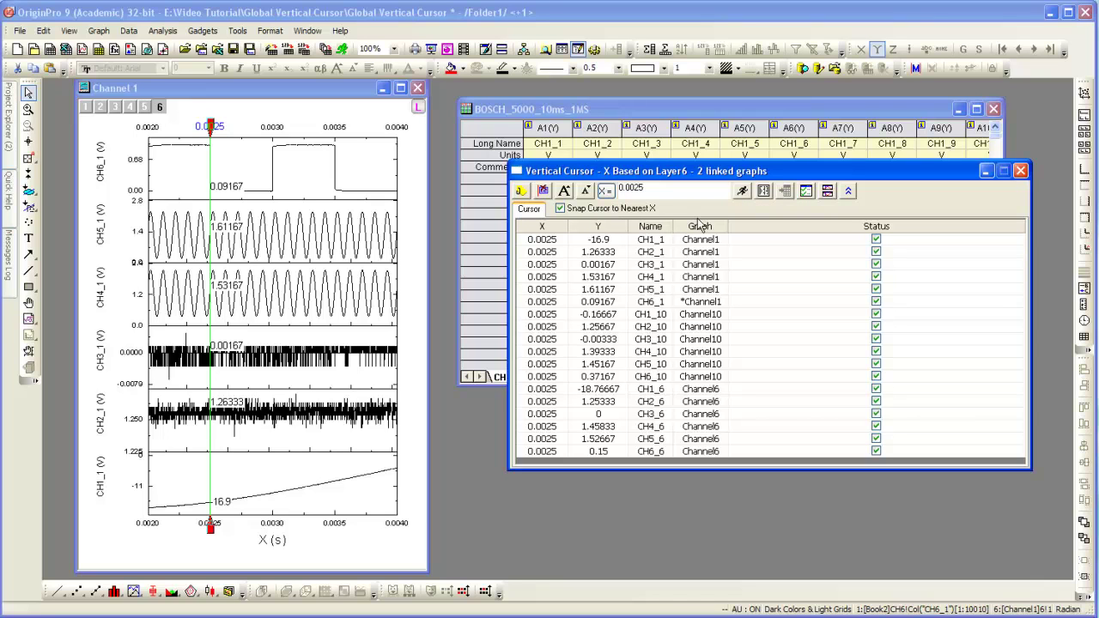
pyautogui.click(764, 191)
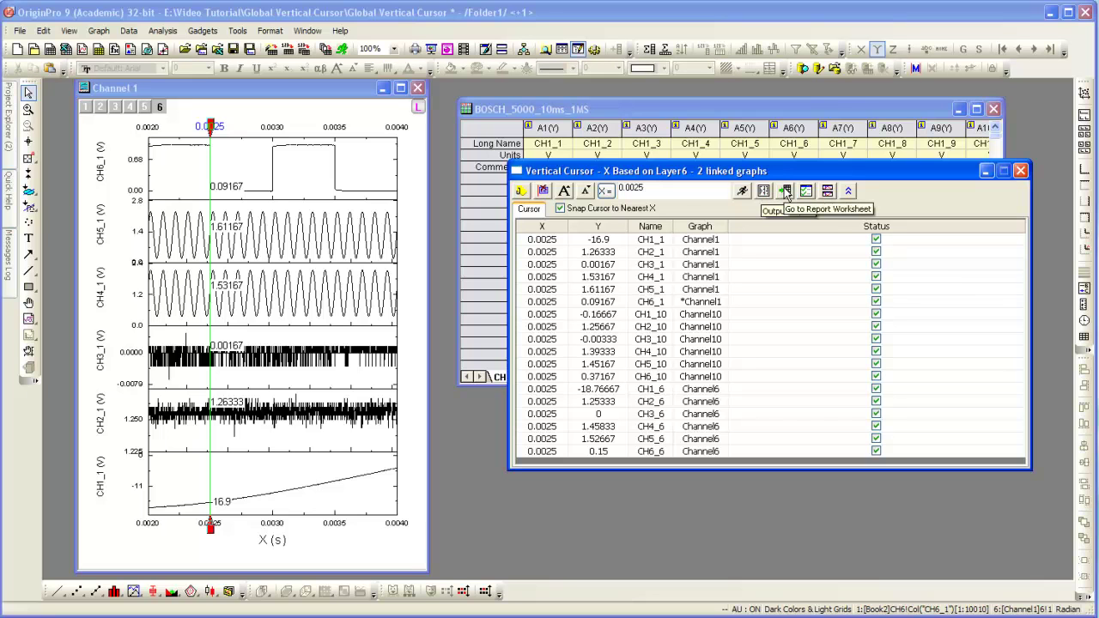
pyautogui.click(786, 192)
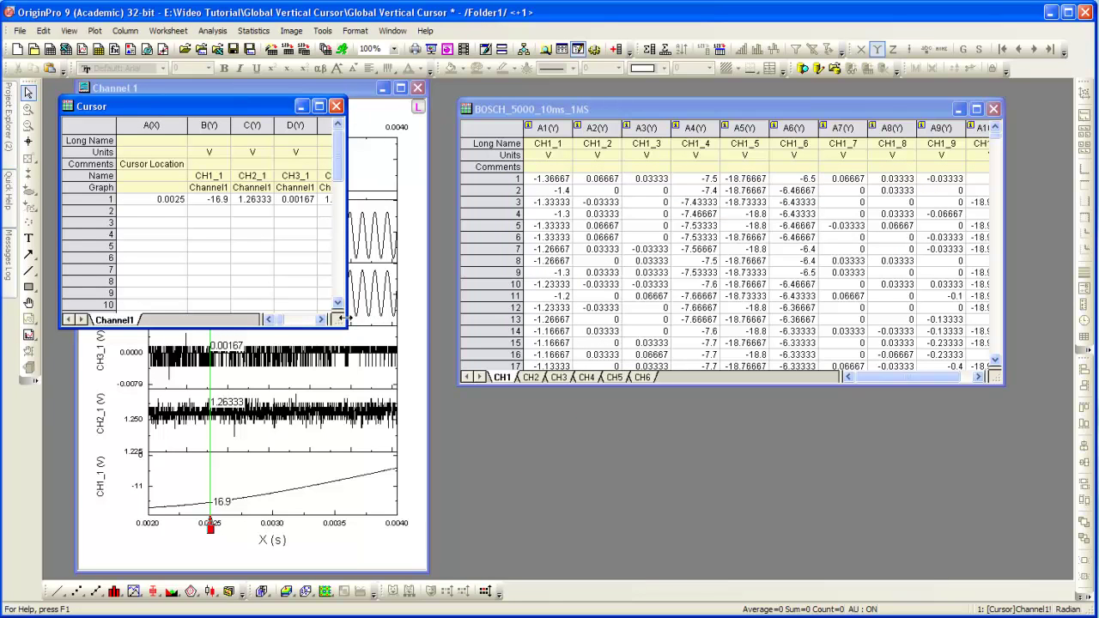
# Widen the Cursor report window to see all columns, then minimize it
pyautogui.moveTo(345, 318); pyautogui.dragTo(807, 338)
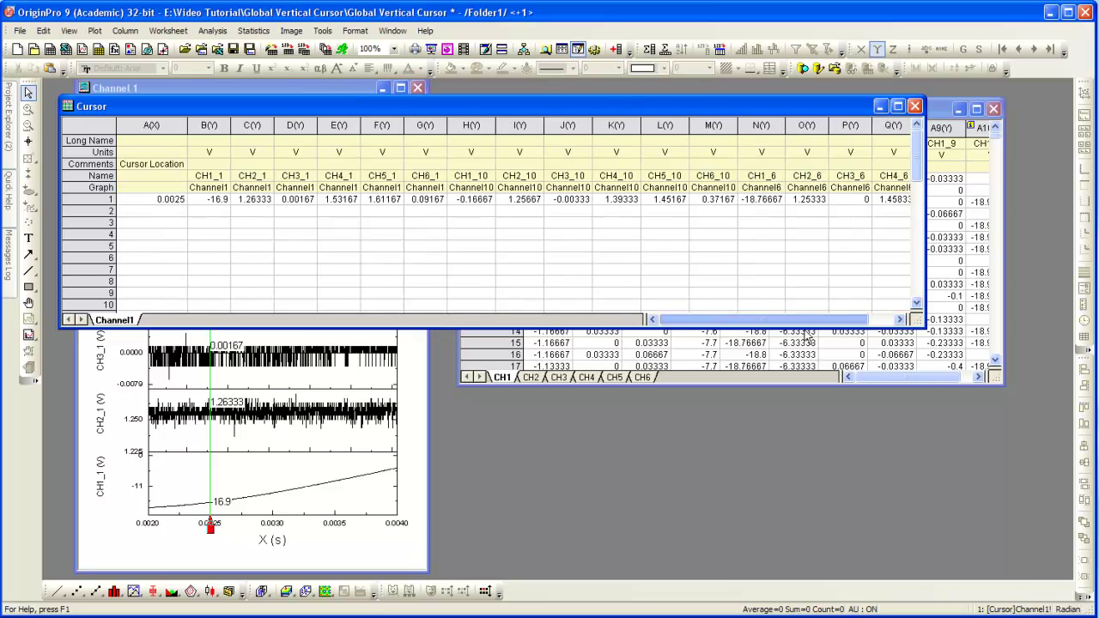
pyautogui.click(880, 107)
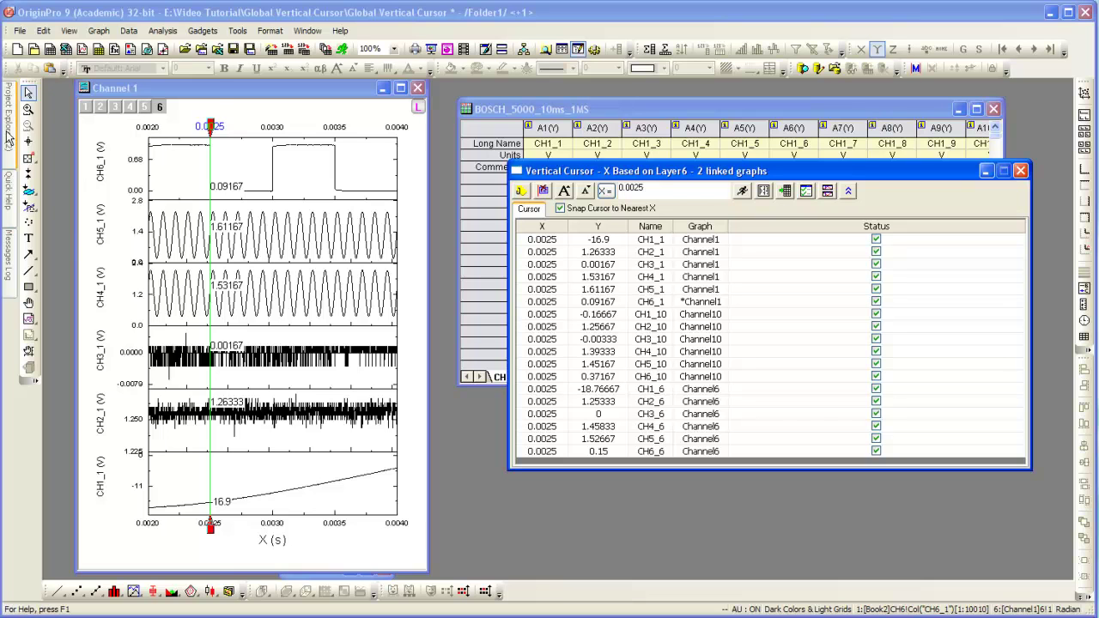
pyautogui.moveTo(6, 129)
pyautogui.click(64, 123)
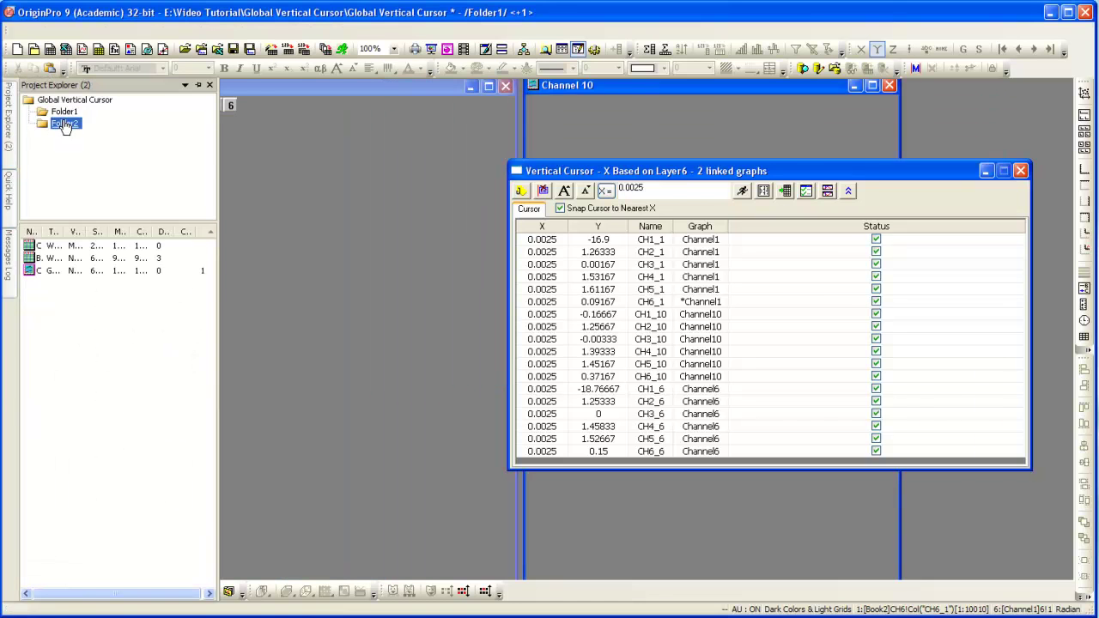
pyautogui.click(400, 90)
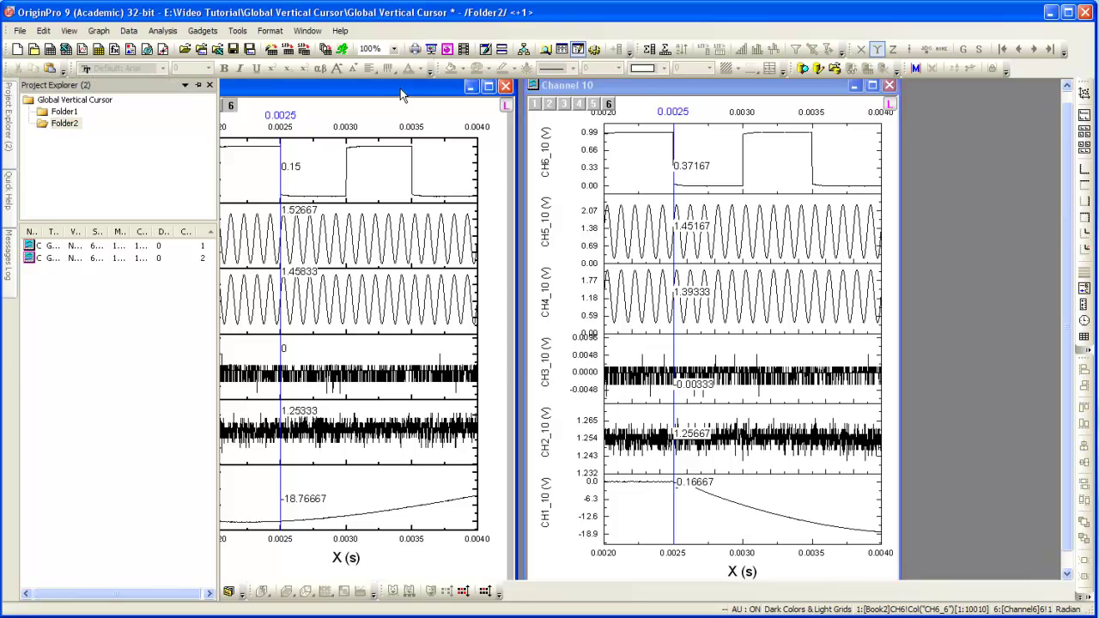
pyautogui.click(642, 86)
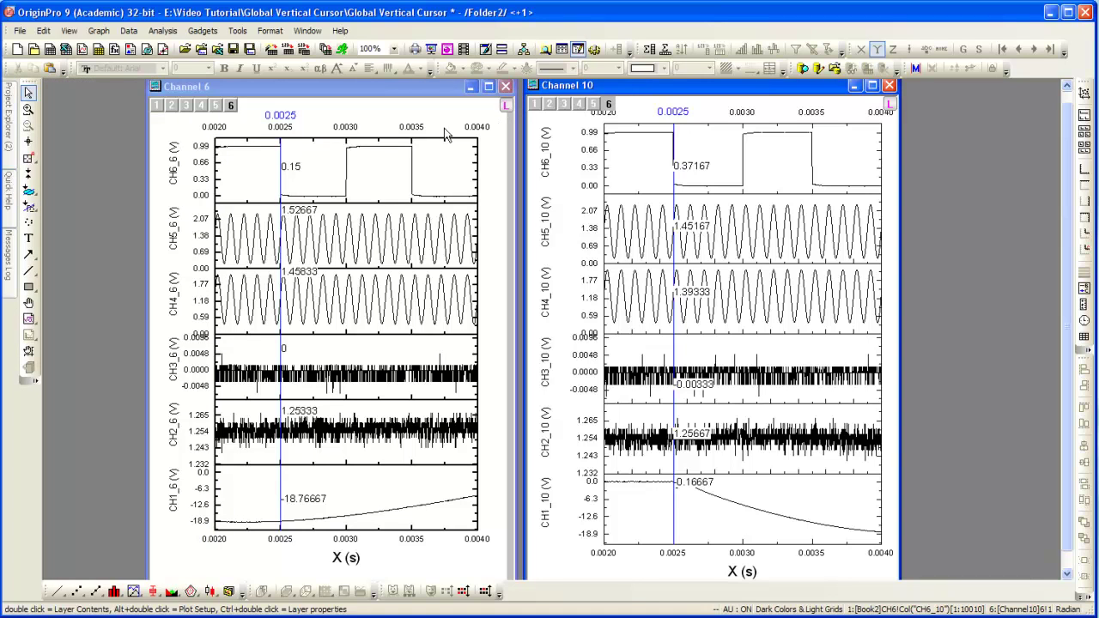
pyautogui.click(437, 83)
pyautogui.click(504, 106)
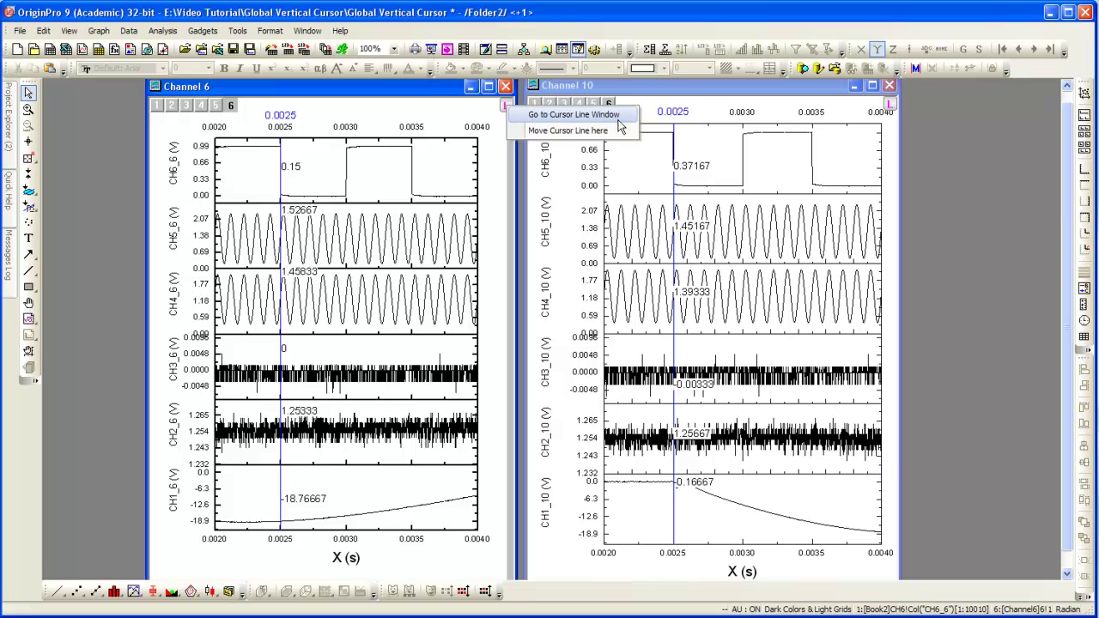
pyautogui.click(620, 115)
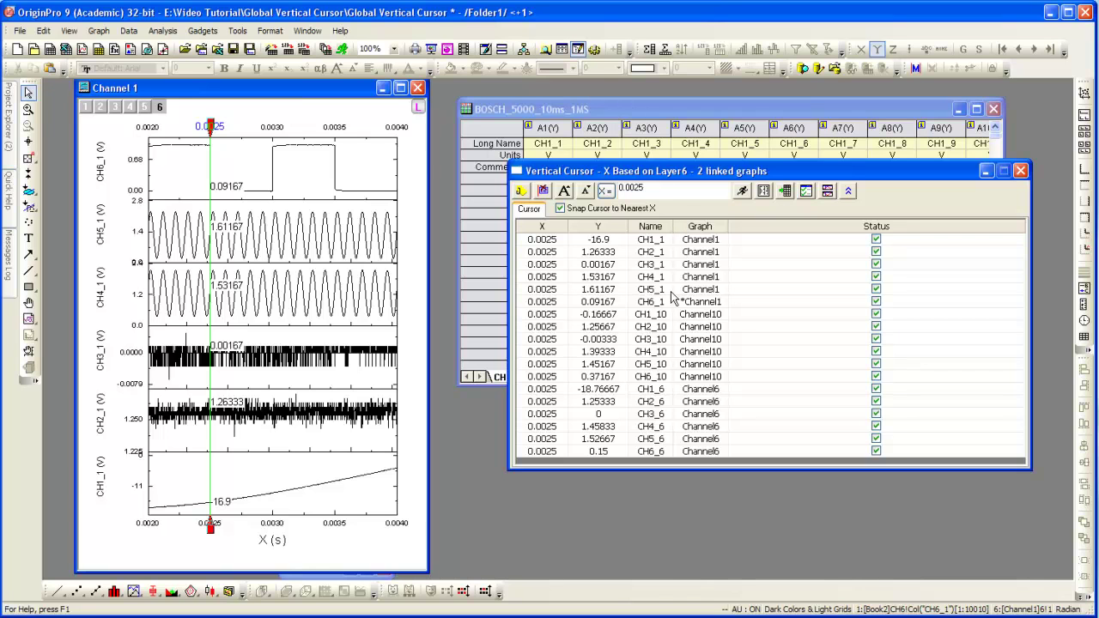
# Unlink Channel10 from the vertical cursor and enter 0.0035 as the target X
pyautogui.click(704, 343)
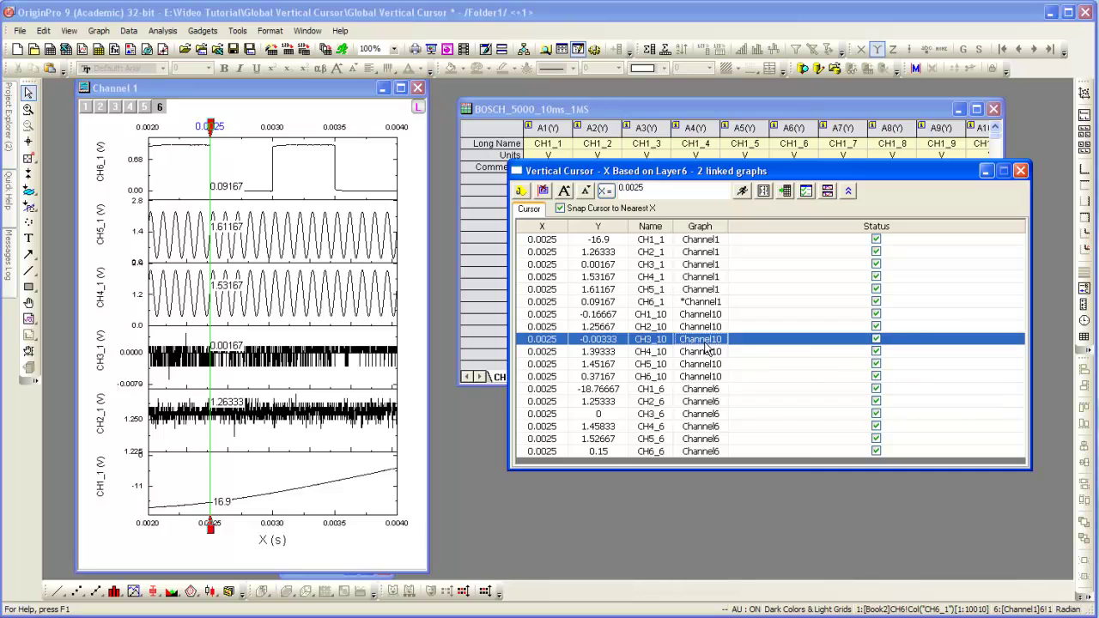
pyautogui.rightClick(706, 347)
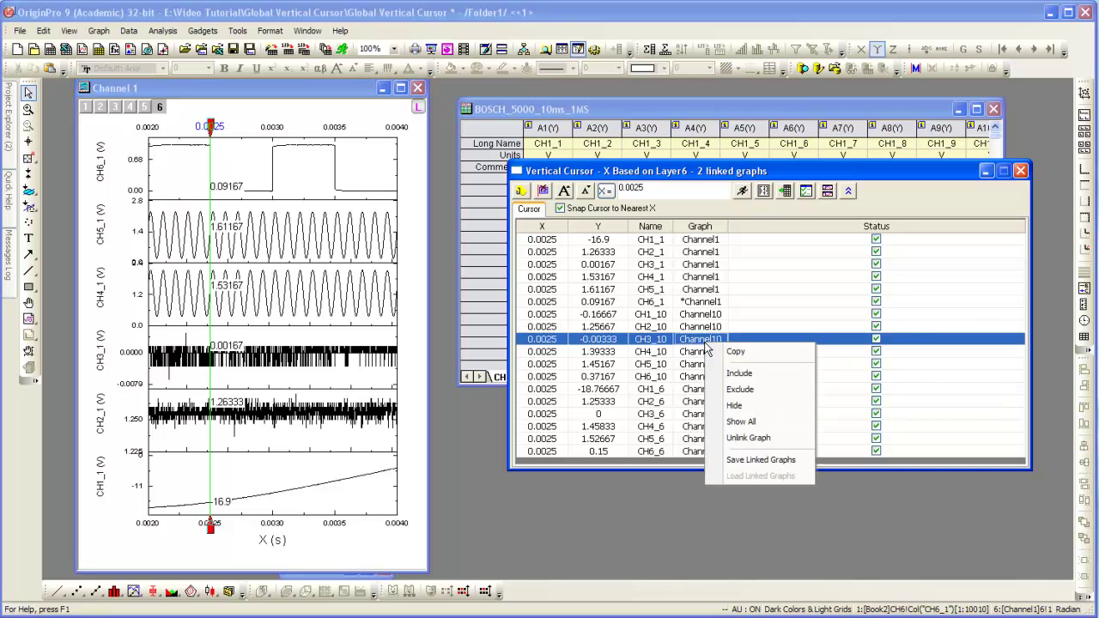
pyautogui.click(777, 438)
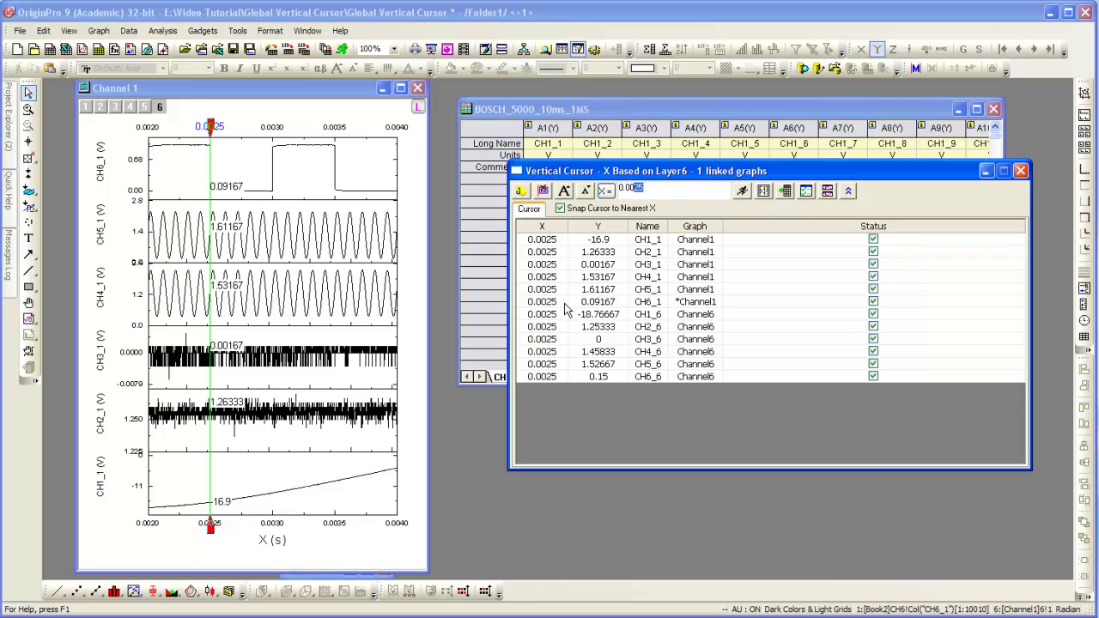
pyautogui.write('35')
# Move the cursor to 0.0035, tag it, add a report row, and minimize the report
pyautogui.click(741, 191)
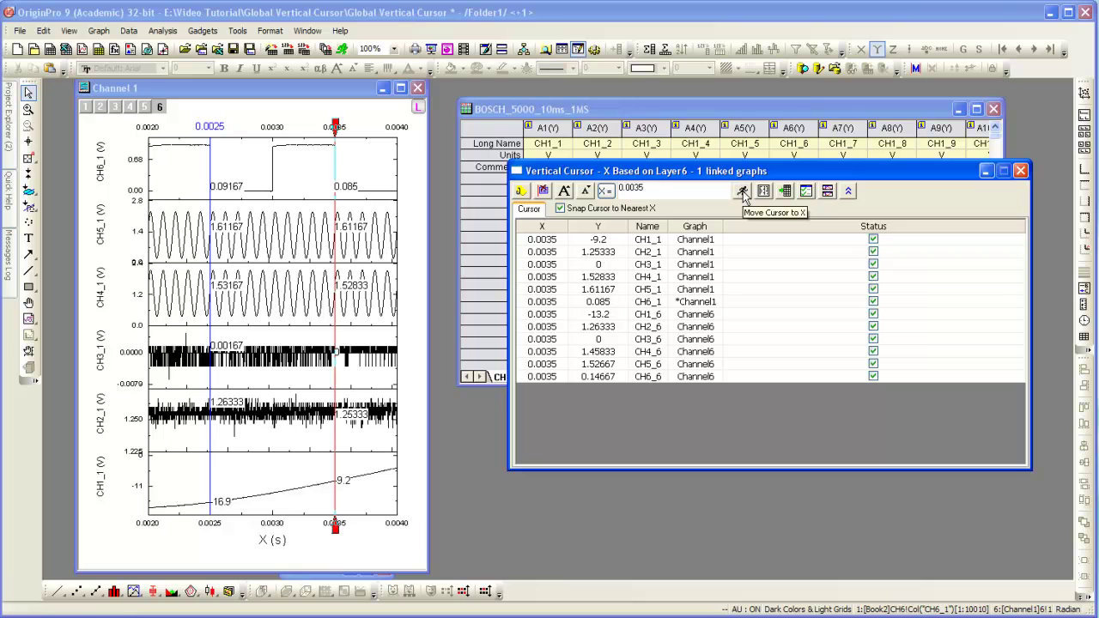
pyautogui.click(524, 194)
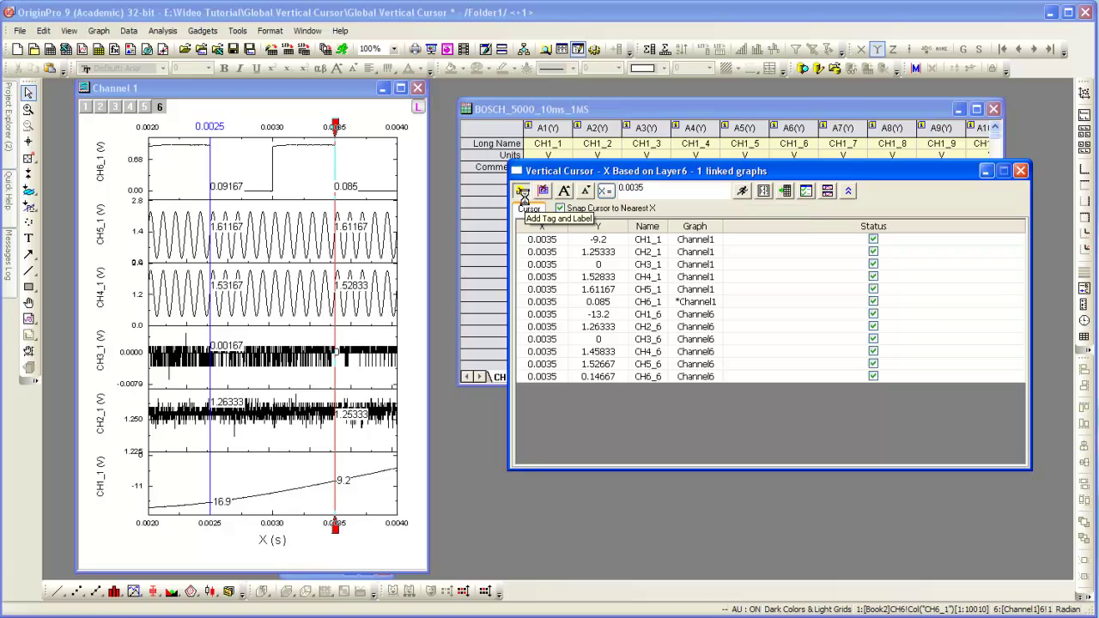
pyautogui.click(781, 194)
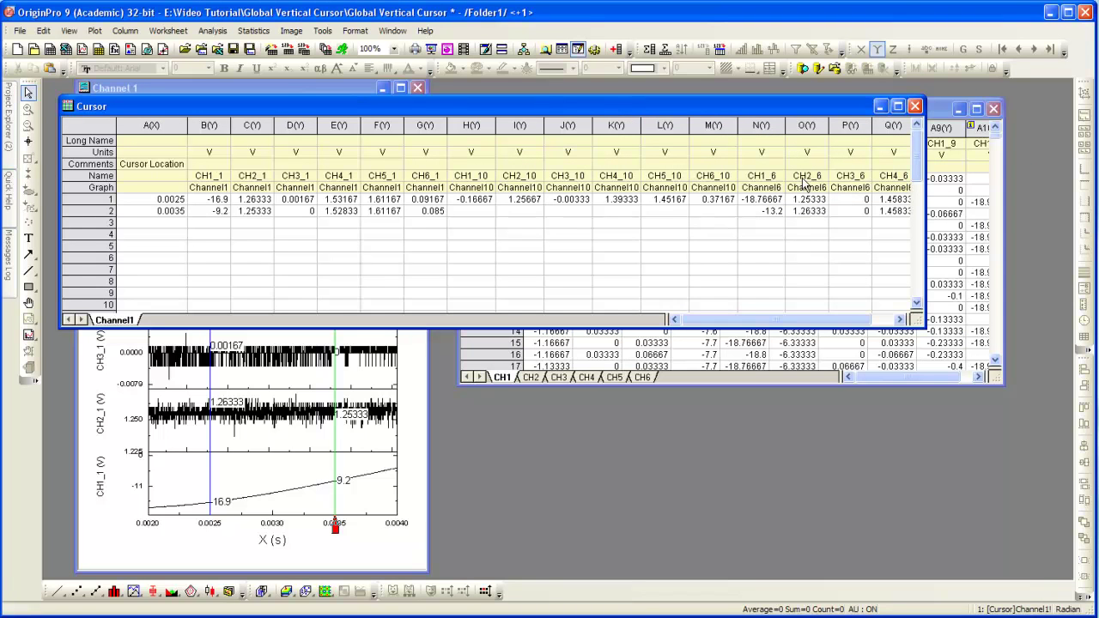
pyautogui.click(881, 108)
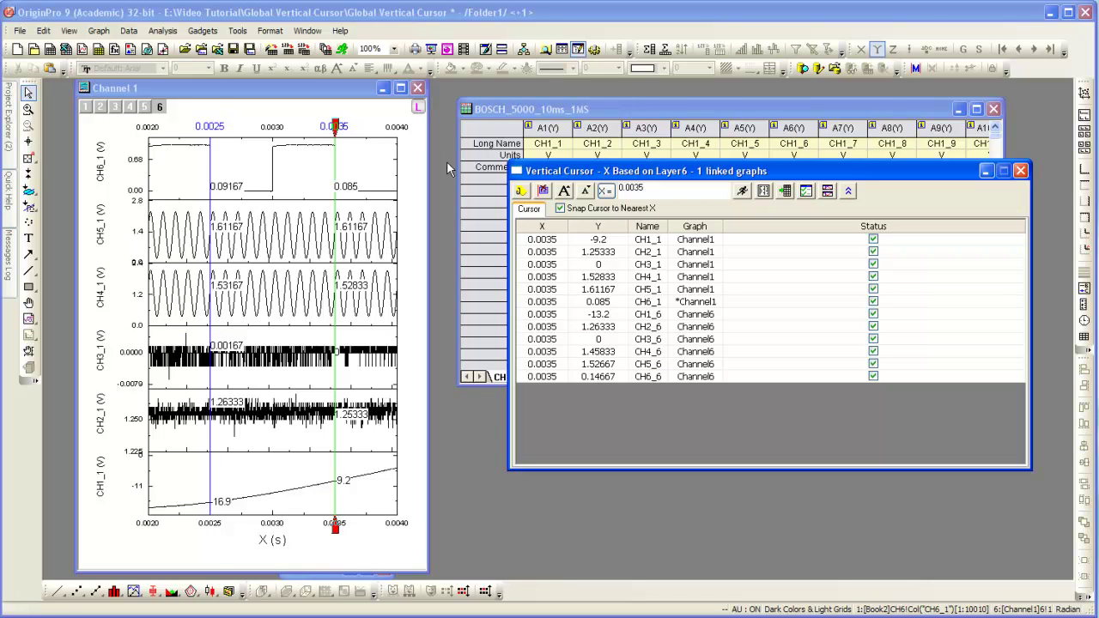
# Activate Folder2's Channel 6 graph and move the cursor line onto it
pyautogui.moveTo(12, 145)
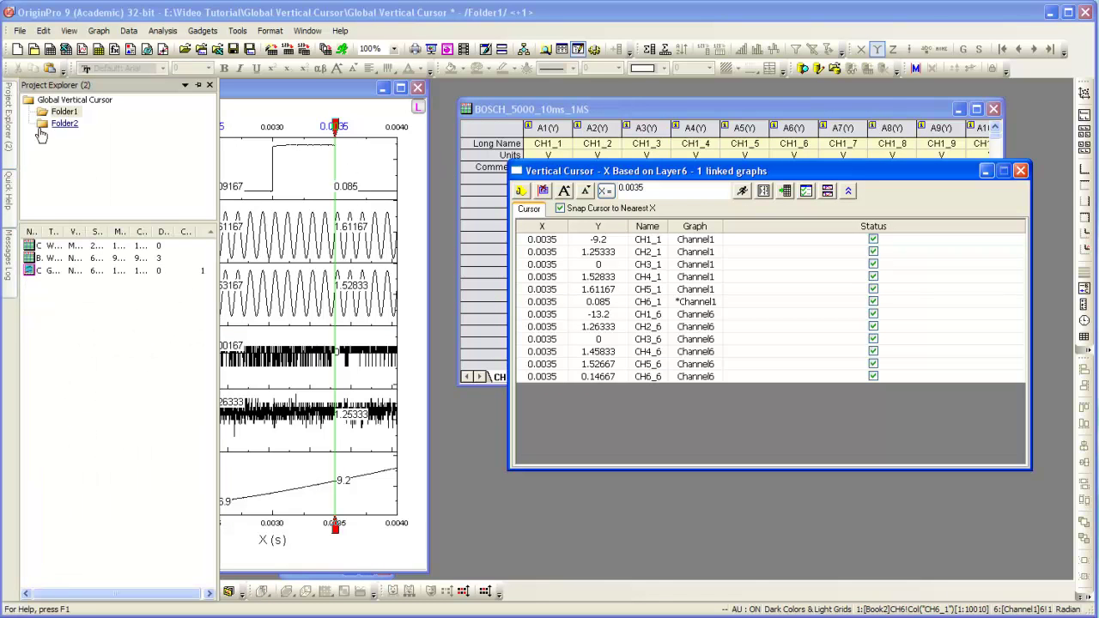
pyautogui.click(50, 125)
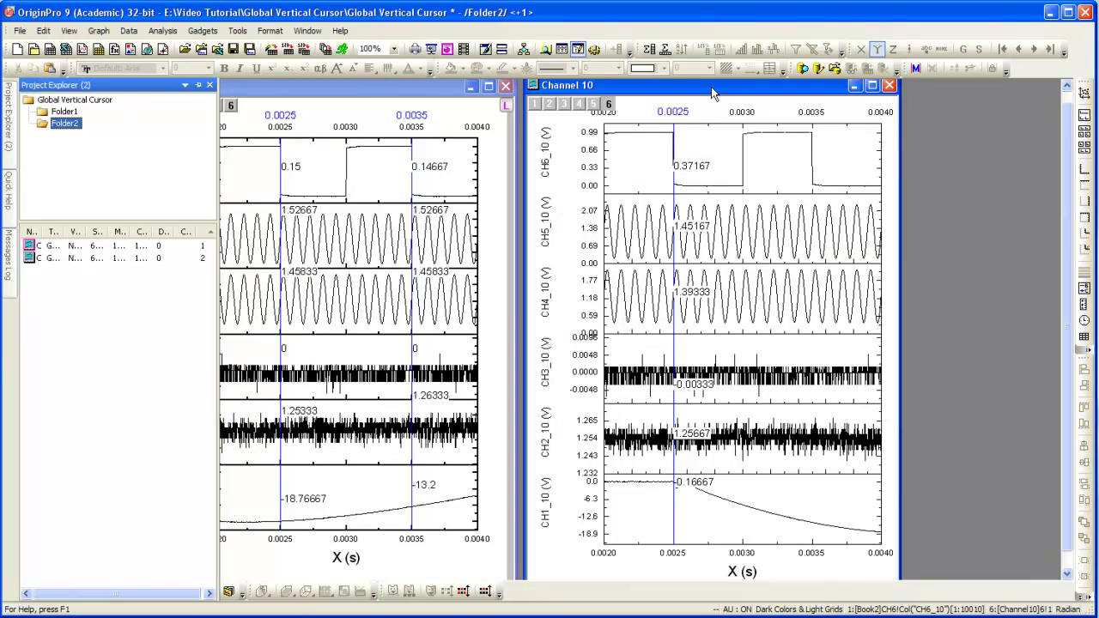
pyautogui.click(354, 90)
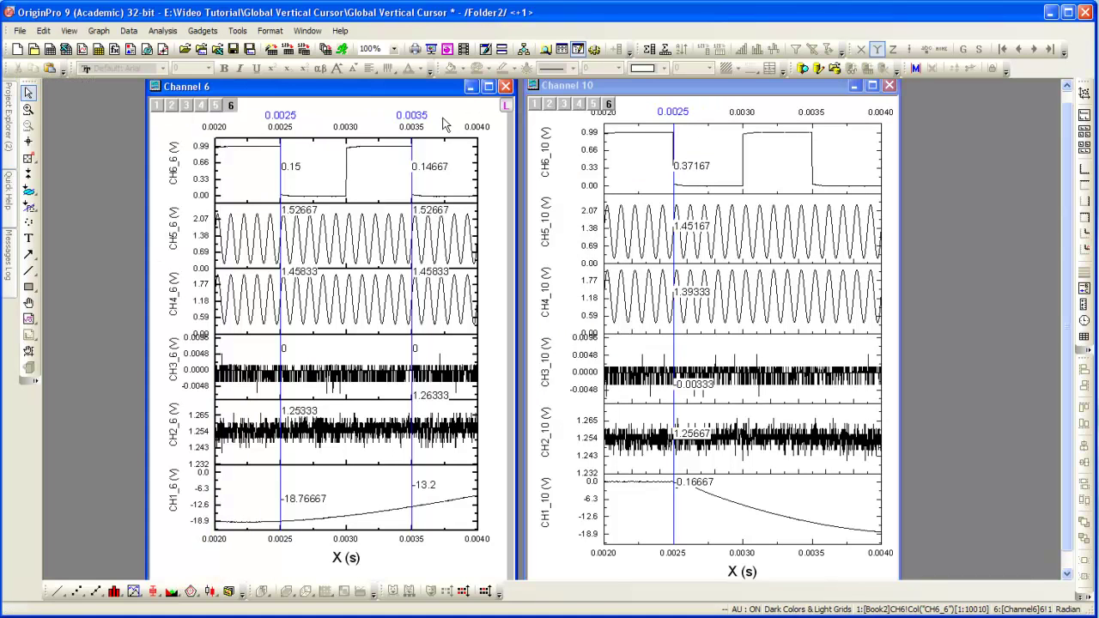
pyautogui.click(503, 107)
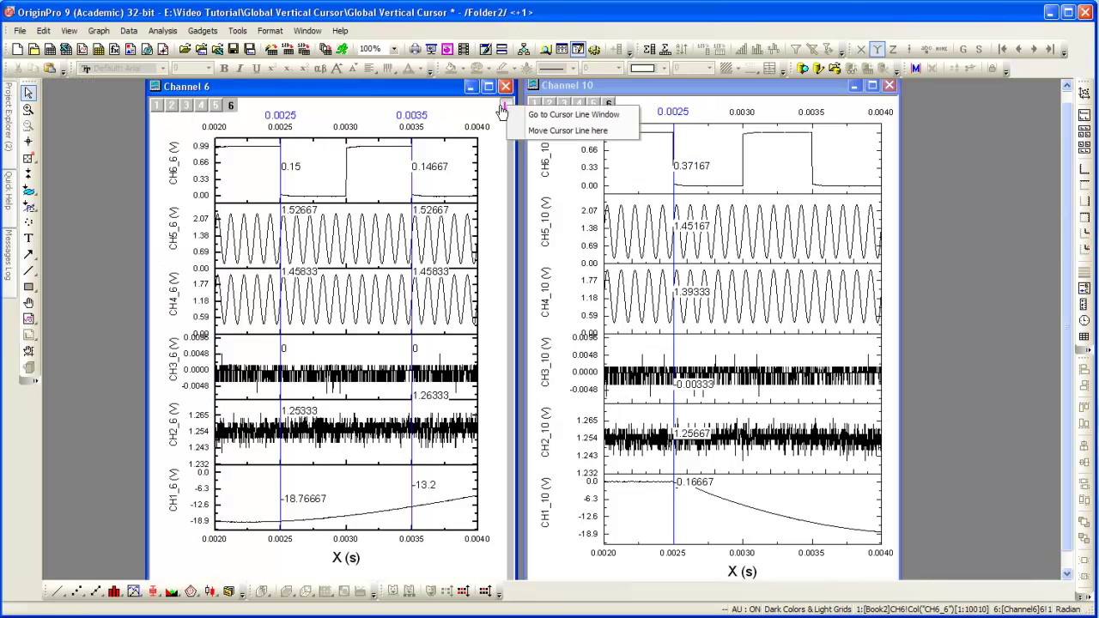
pyautogui.click(610, 137)
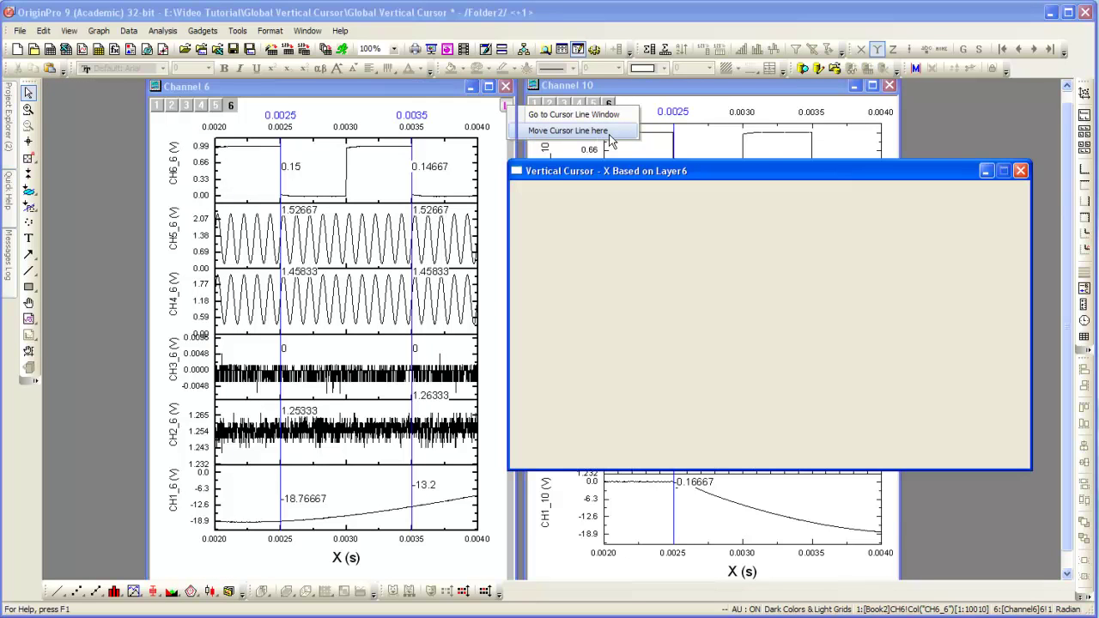